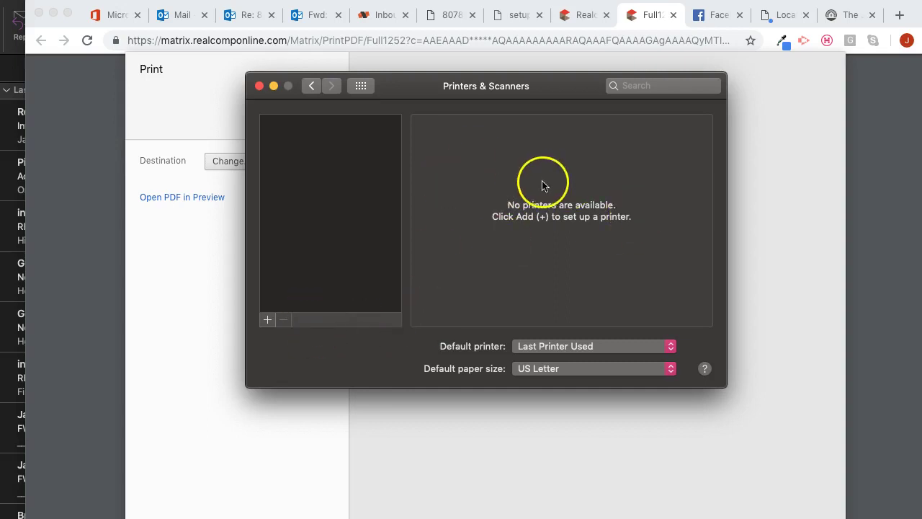
- Start adding a printer and choose the HP Officejet Pro X576dw MFP [DF6D80] from the discovered printers
click(268, 324)
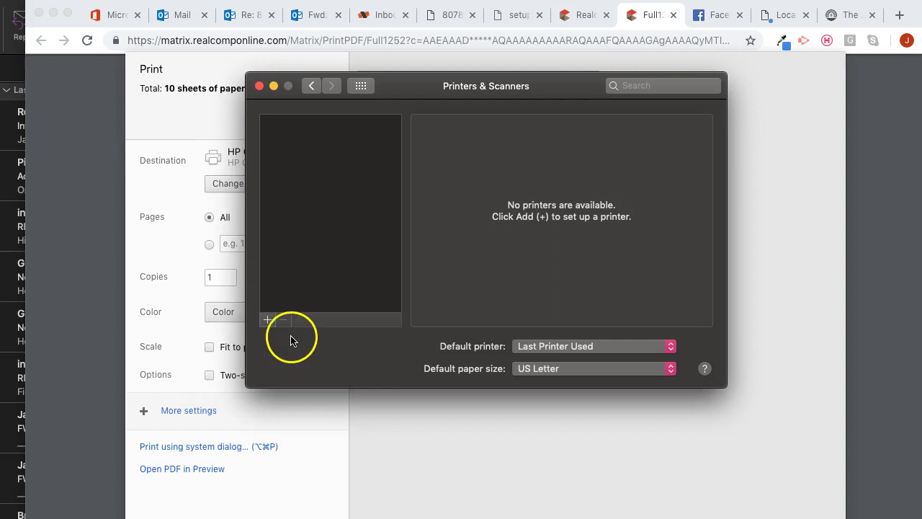
click(268, 322)
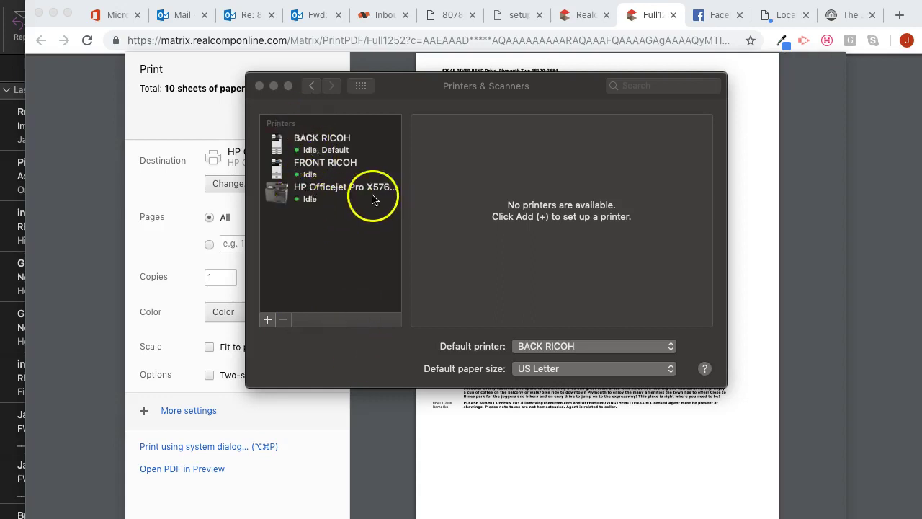
click(268, 324)
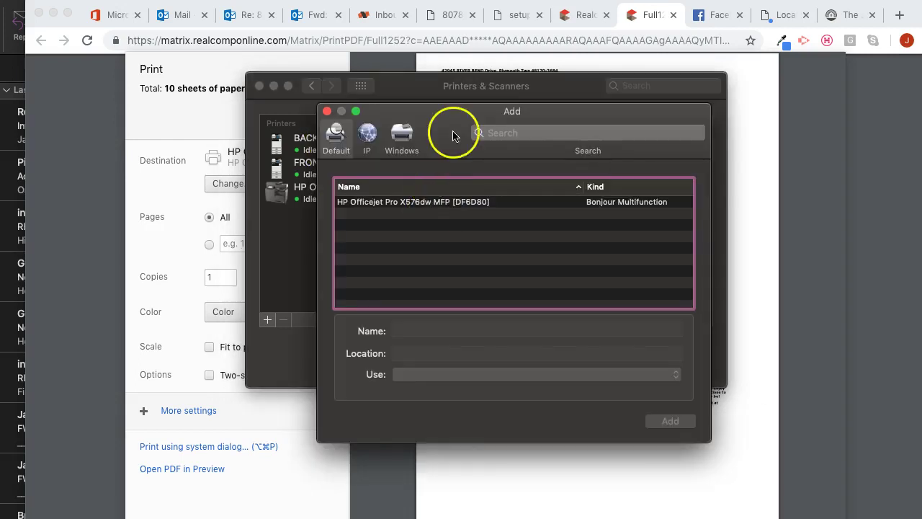
drag(452, 138, 544, 116)
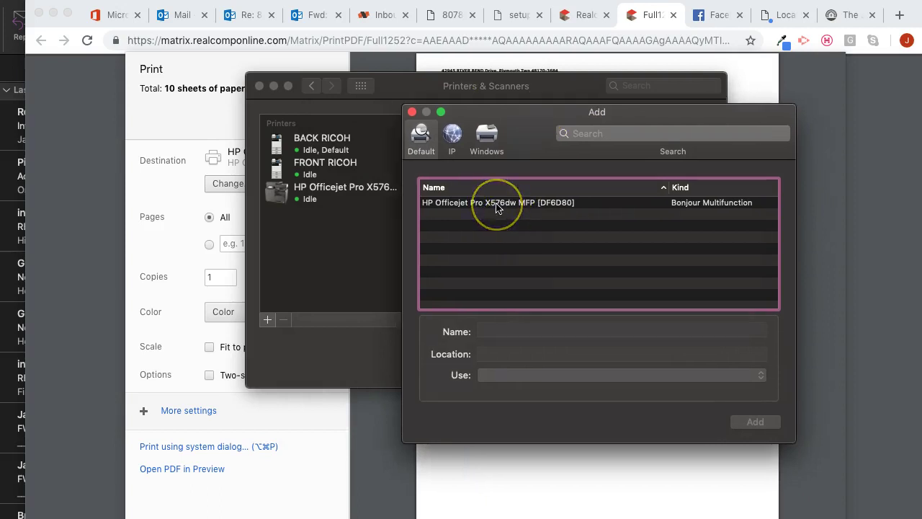
click(497, 205)
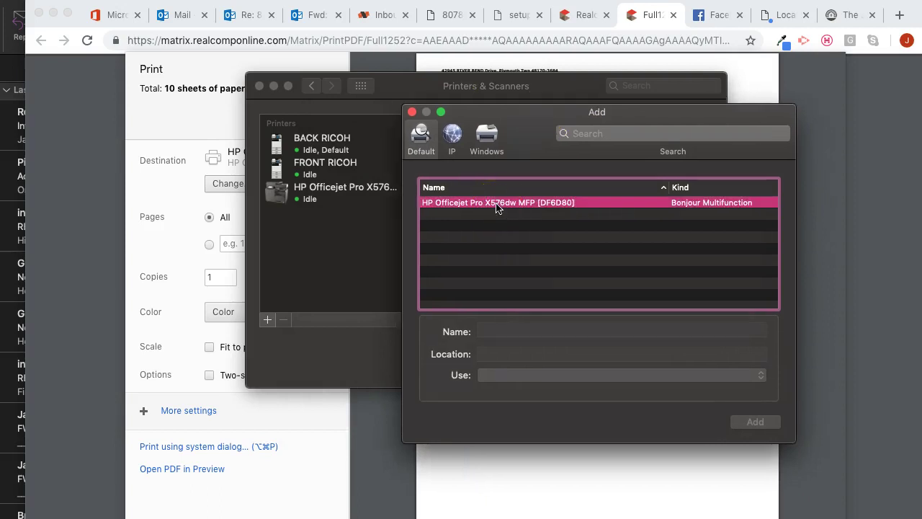
click(475, 207)
- Review the new printer's name, location and Use settings, and close the Add dialog without adding the printer
mouse_move(472, 207)
mouse_down()
mouse_move(460, 206)
mouse_move(598, 208)
mouse_move(475, 217)
mouse_move(512, 353)
mouse_move(543, 360)
mouse_move(501, 388)
mouse_move(488, 377)
mouse_move(539, 381)
mouse_move(484, 383)
mouse_move(568, 384)
mouse_up()
mouse_move(733, 403)
mouse_down()
mouse_move(751, 433)
mouse_move(442, 370)
mouse_move(528, 380)
mouse_up()
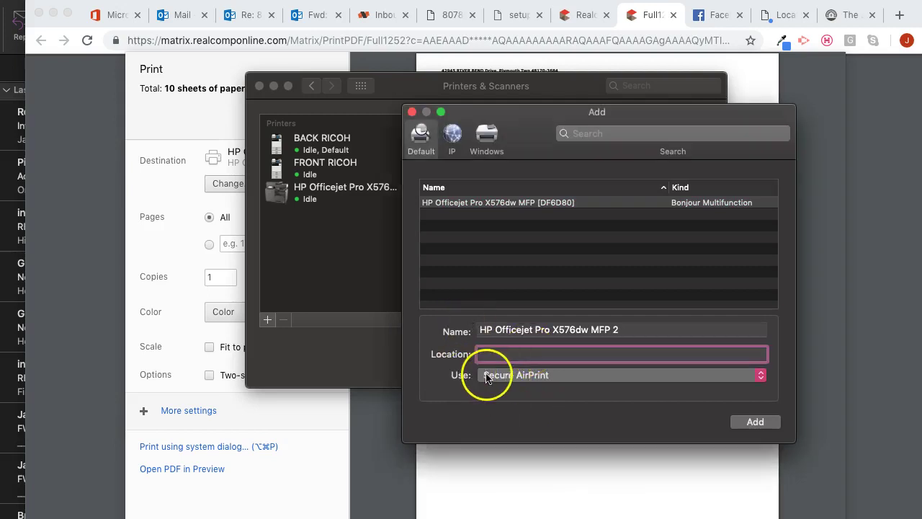
click(586, 377)
drag(585, 376, 432, 384)
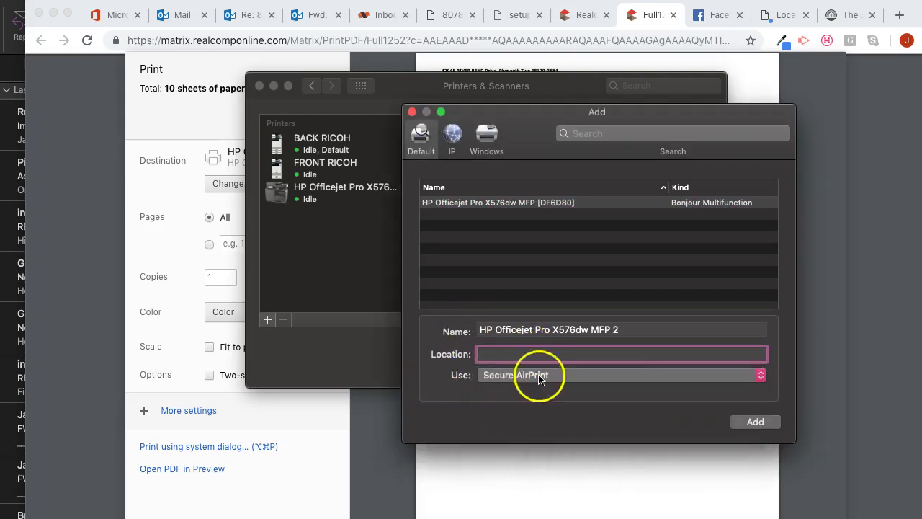
click(777, 424)
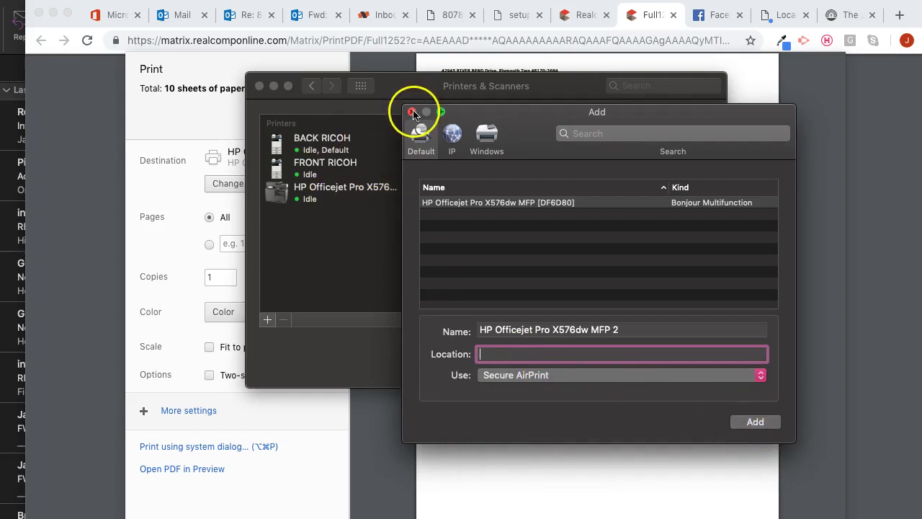
click(334, 231)
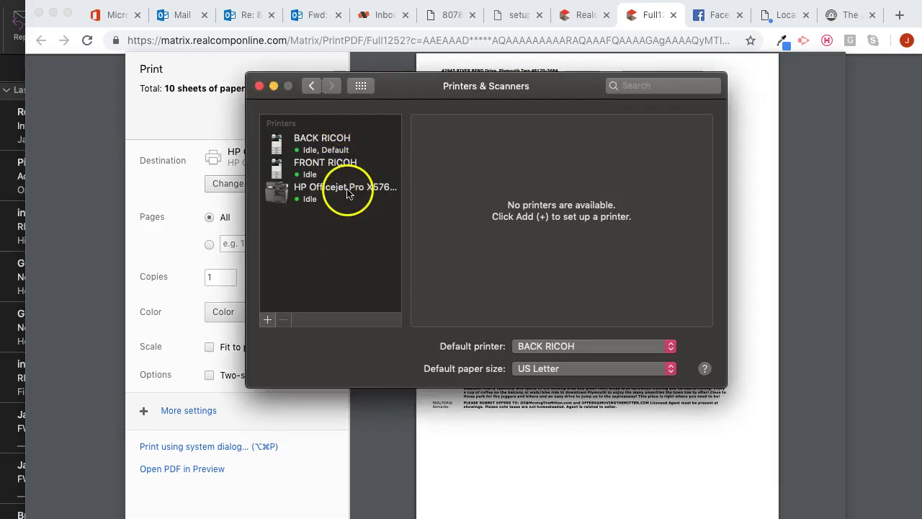
- Check the rename and default options for the HP Officejet, view the BACK RICOH details, and close Printers & Scanners
click(347, 196)
right_click(348, 199)
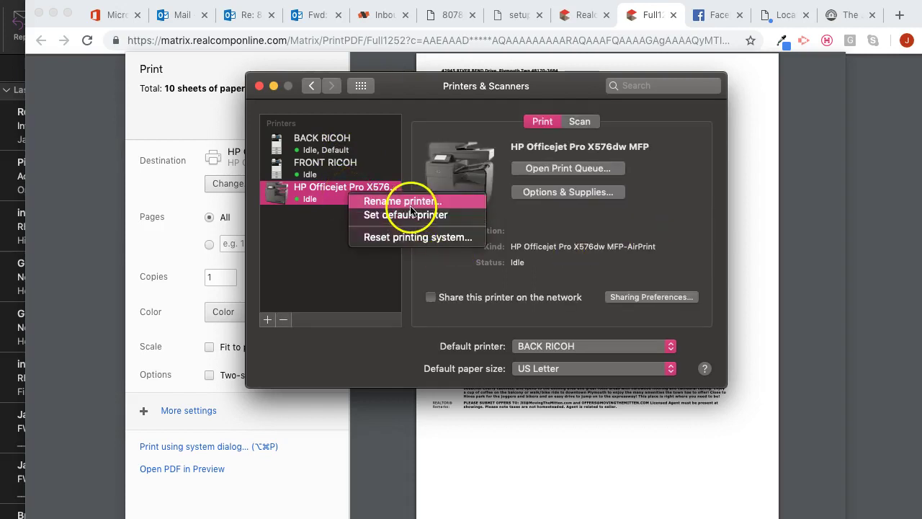
click(344, 282)
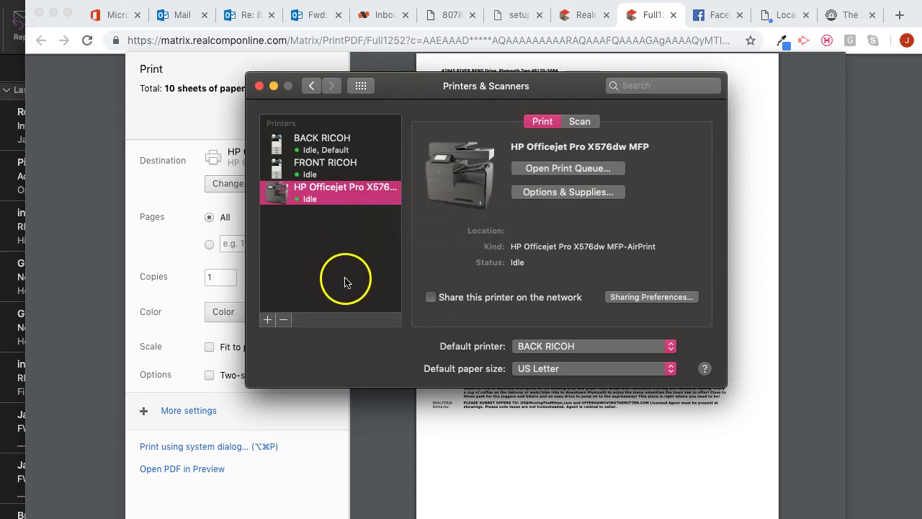
click(333, 141)
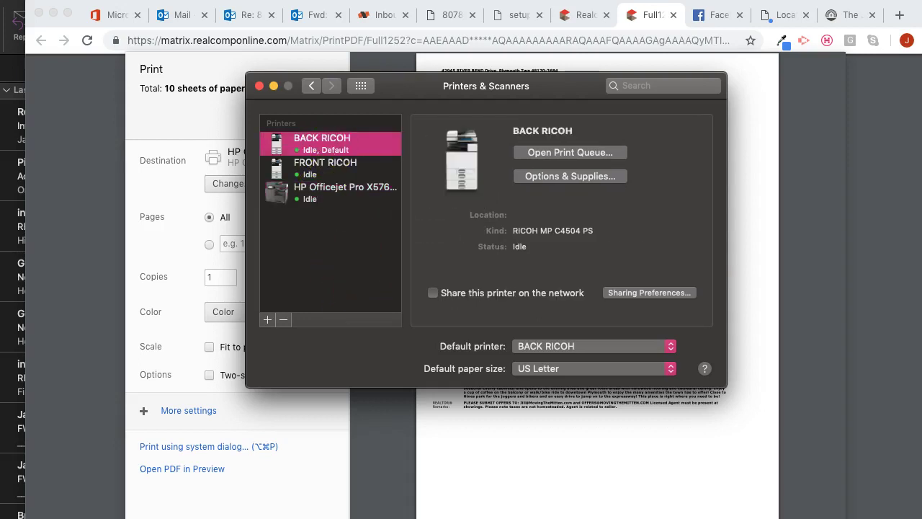
click(259, 85)
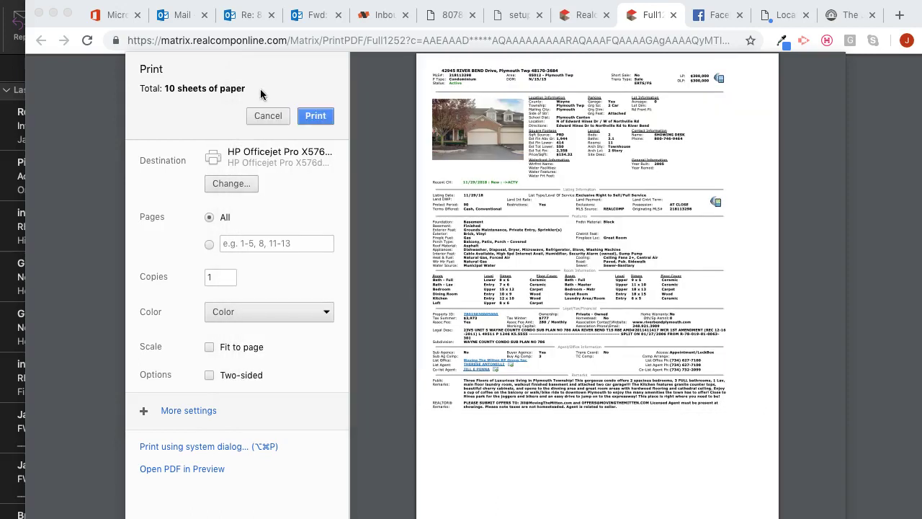
- Check the Realcomp print options page, return to the listings PDF, and set its print destination to BACK RICOH
click(587, 9)
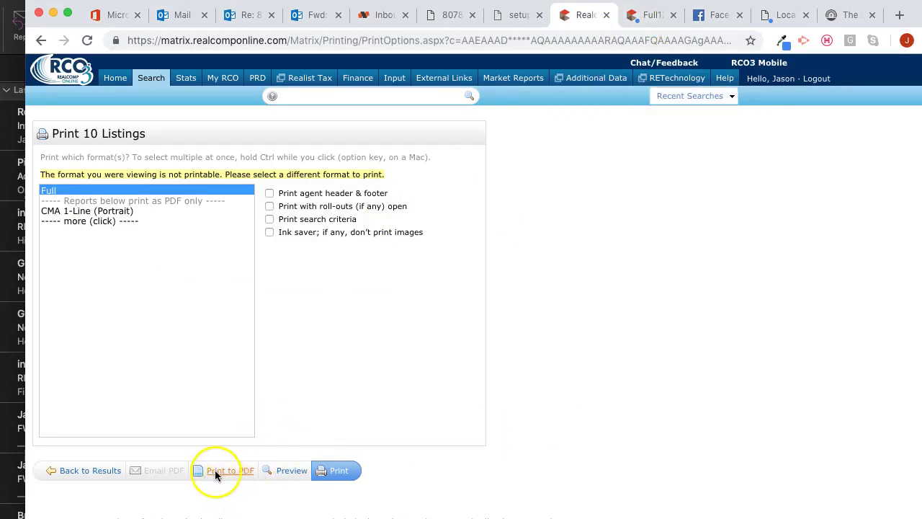
click(641, 17)
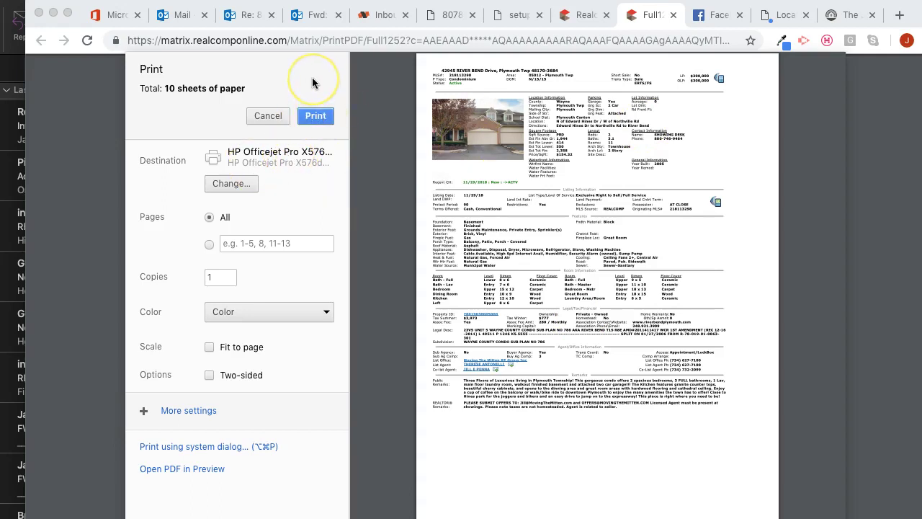
click(229, 186)
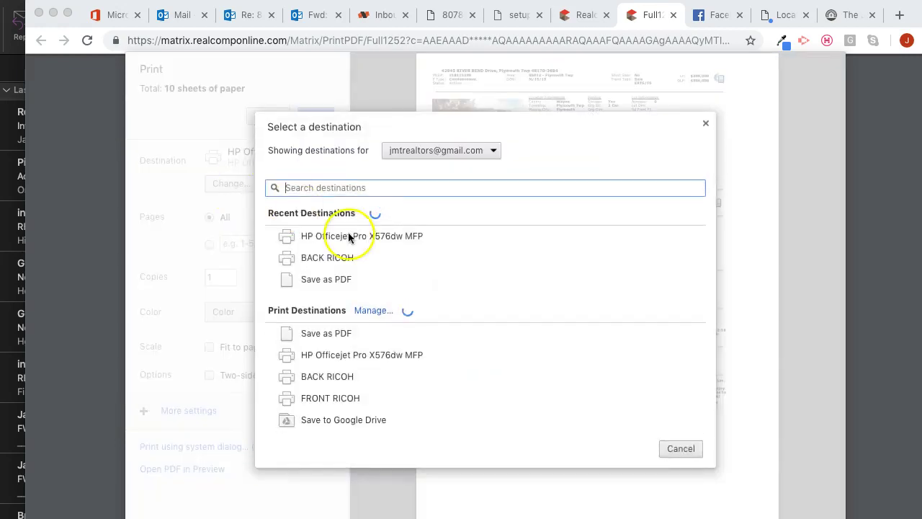
click(359, 260)
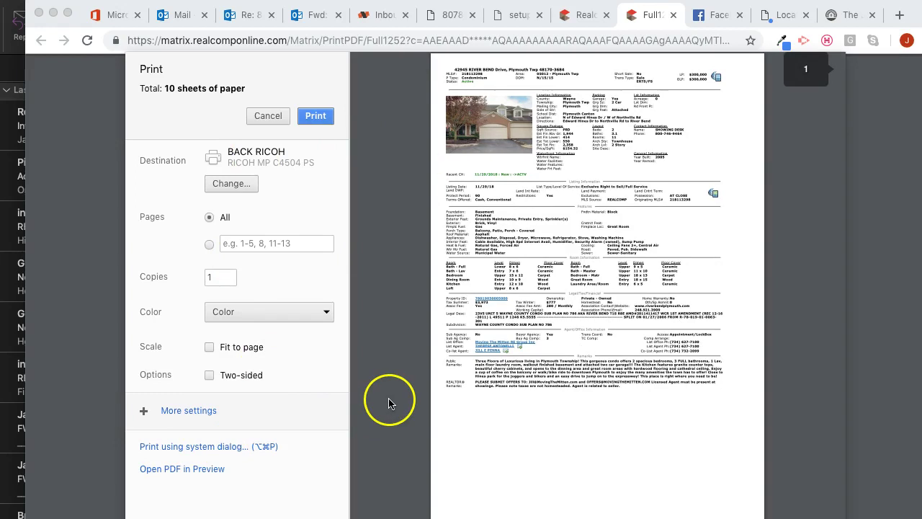
- Switch the listings PDF's print destination to Save as PDF and back to BACK RICOH
click(580, 15)
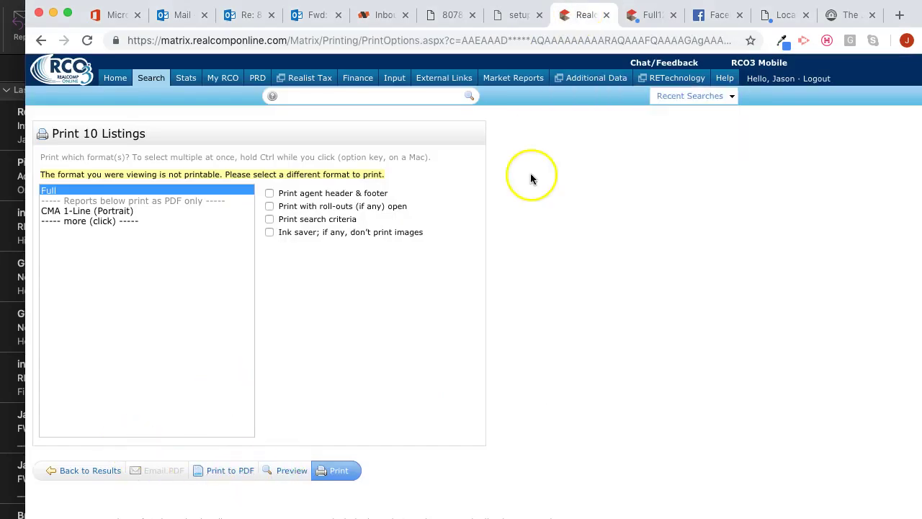
click(643, 16)
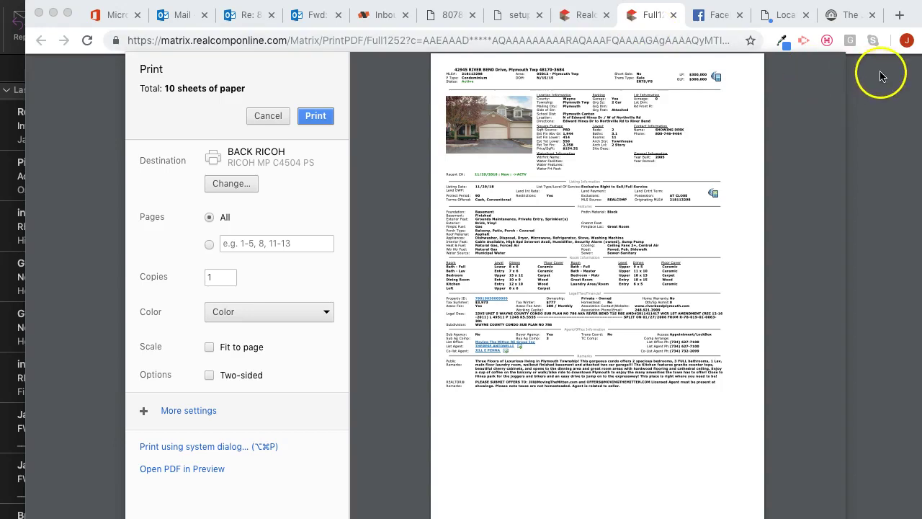
click(226, 186)
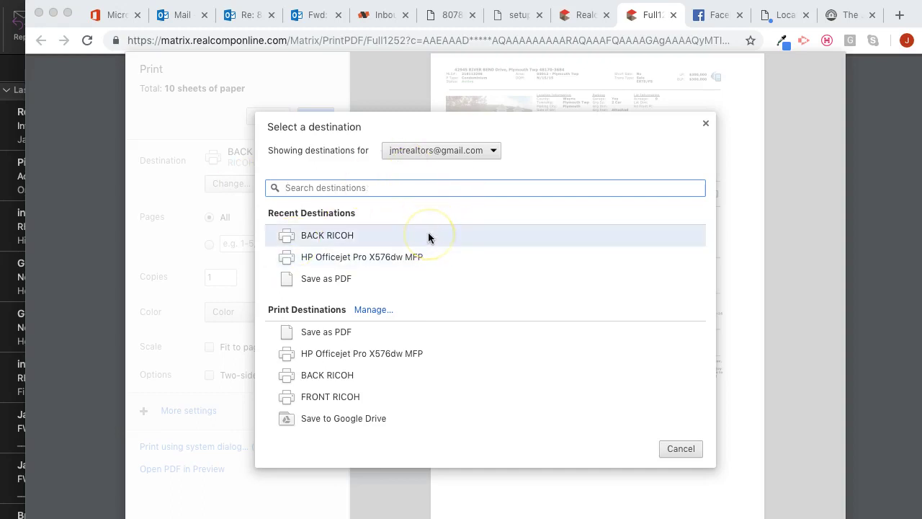
click(366, 278)
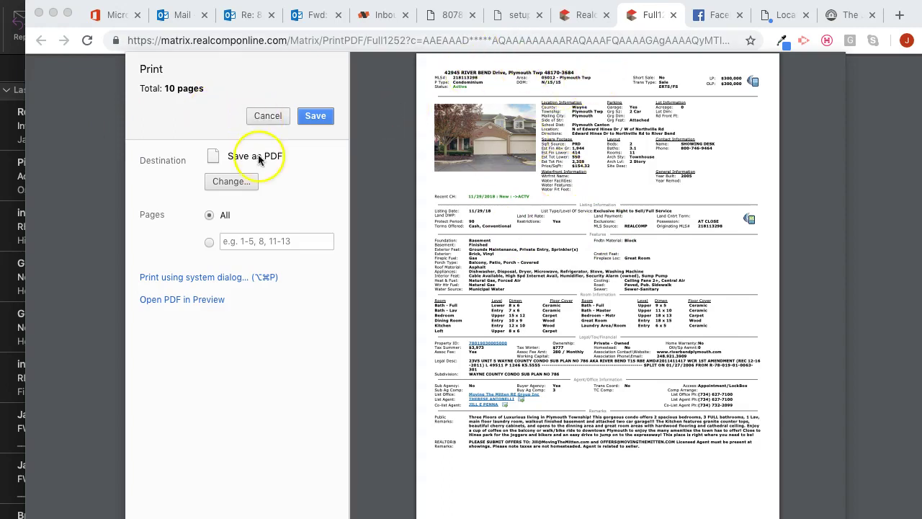
click(240, 181)
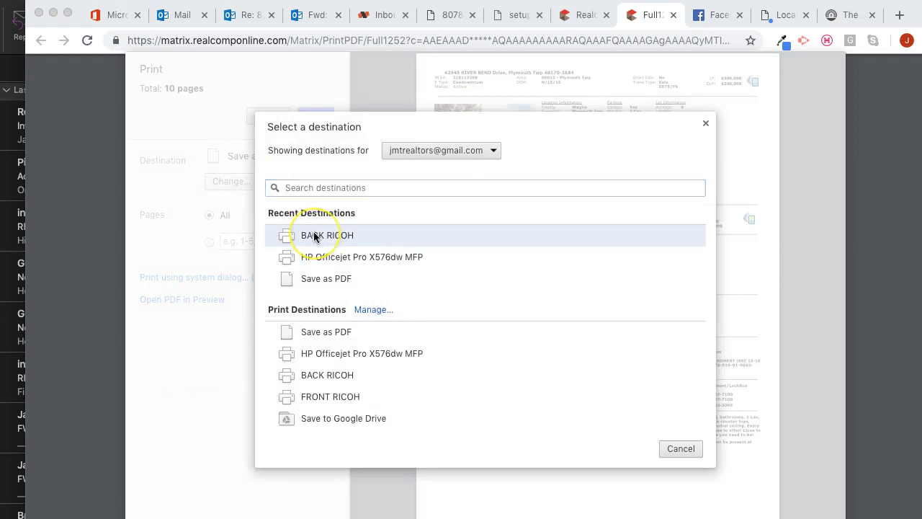
click(314, 235)
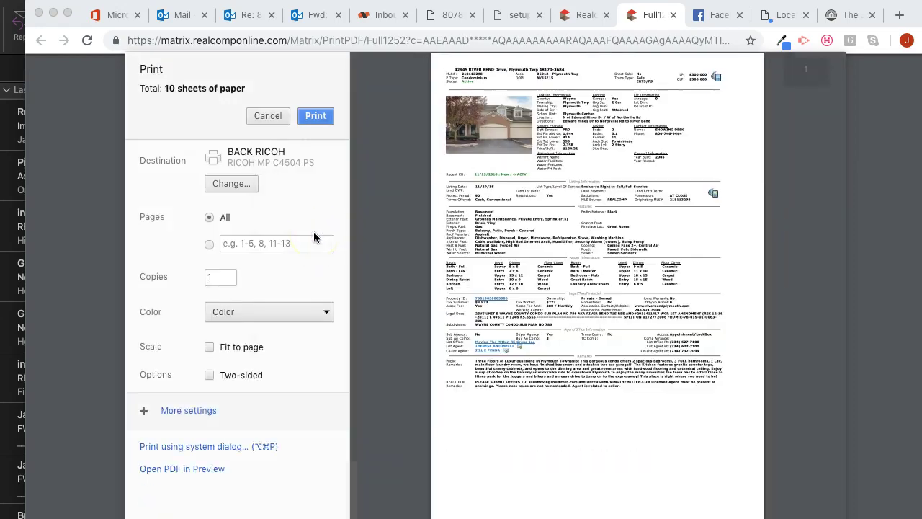
- Open the system print dialog for the listings PDF, examine its PDF output options, and cancel printing
click(241, 447)
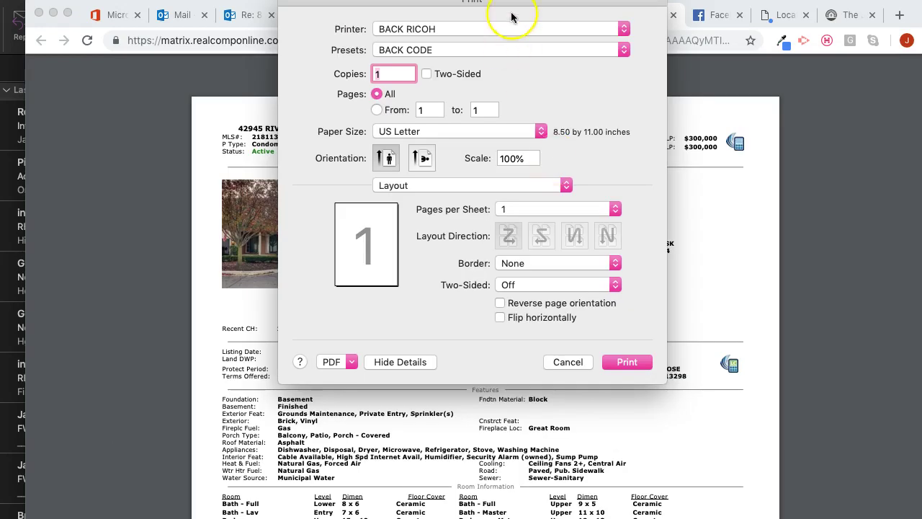
drag(514, 10, 510, 31)
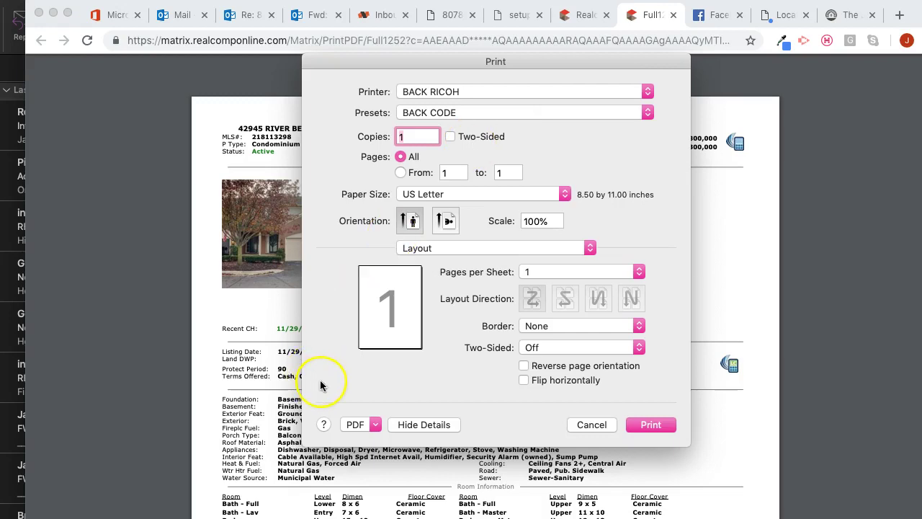
click(375, 428)
click(388, 454)
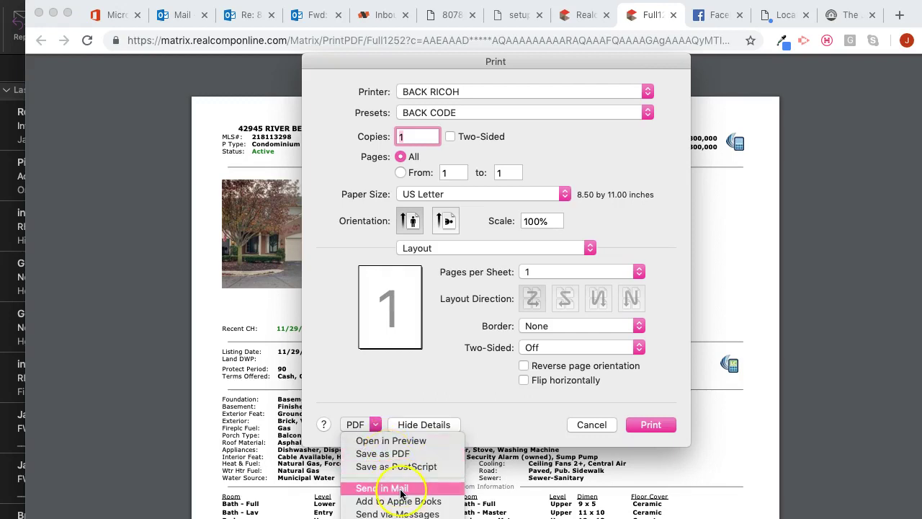
click(434, 514)
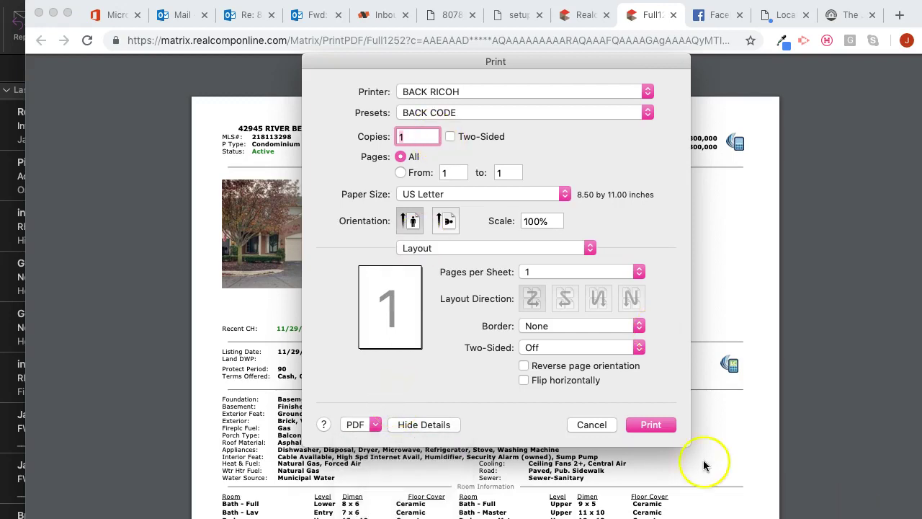
click(592, 425)
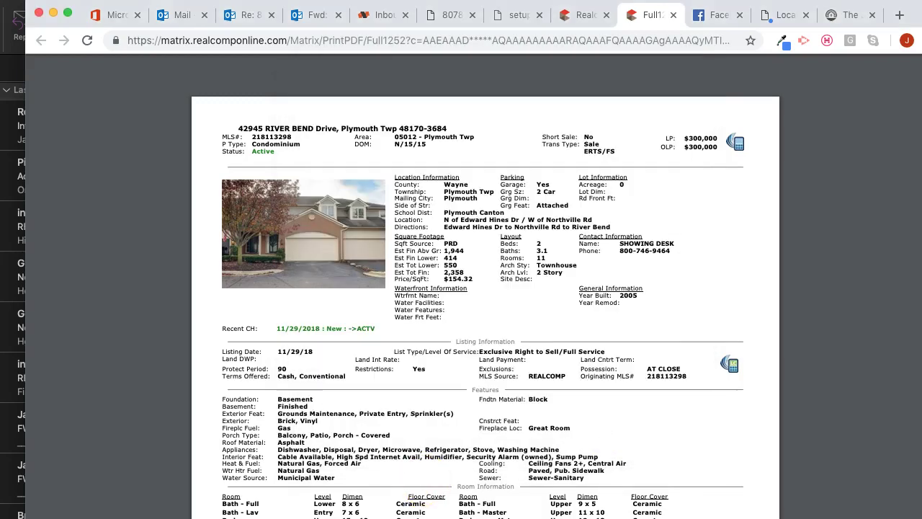